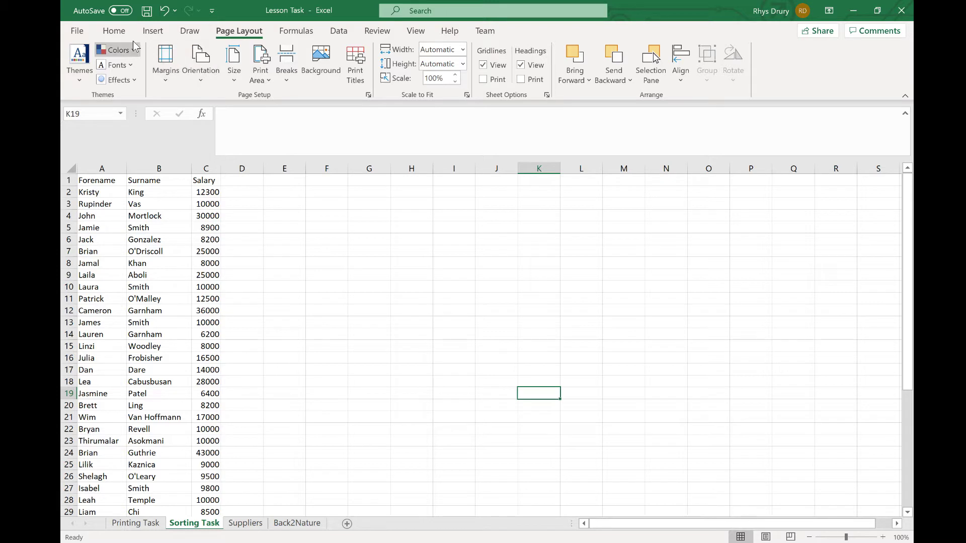
Switch to the Home ribbon commands on the Sorting Task sheet.
key("alt+h")
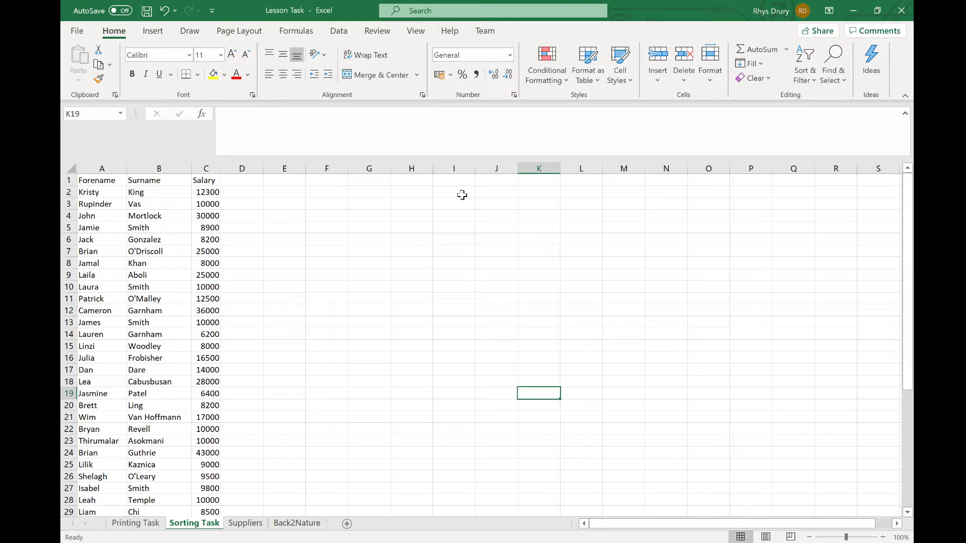
Add AutoFilter arrows to the Forename, Surname and Salary headers in A1:C1.
left_click_drag(95, 185, 197, 184)
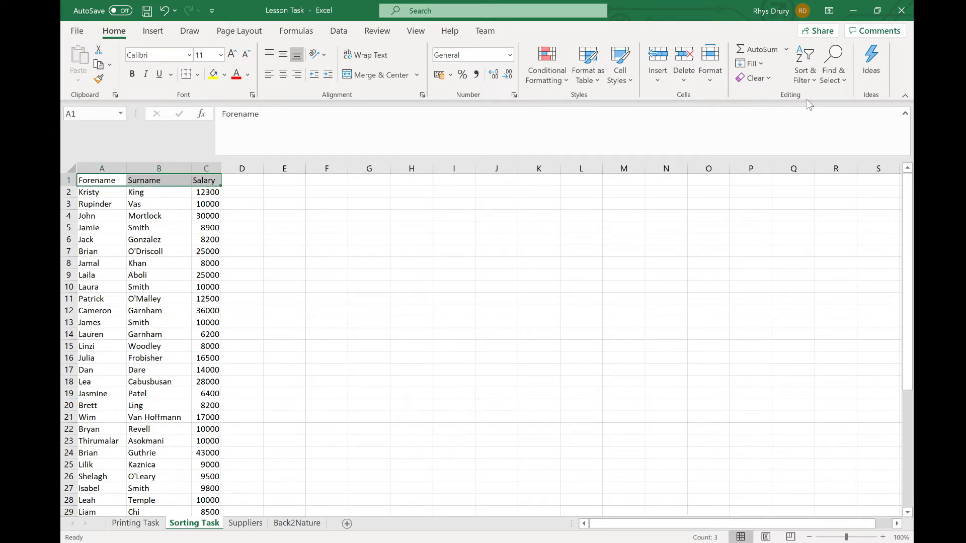
left_click(806, 66)
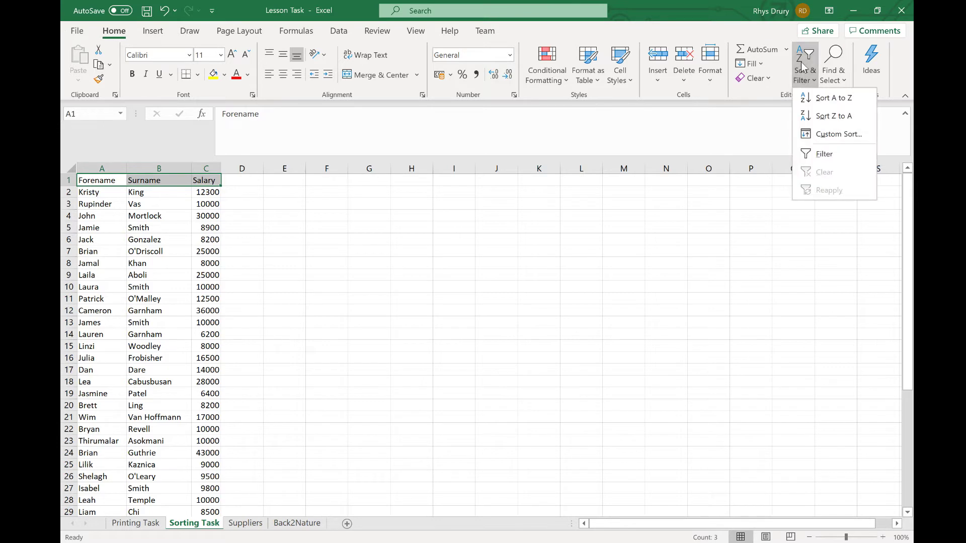
left_click(830, 158)
left_click(308, 240)
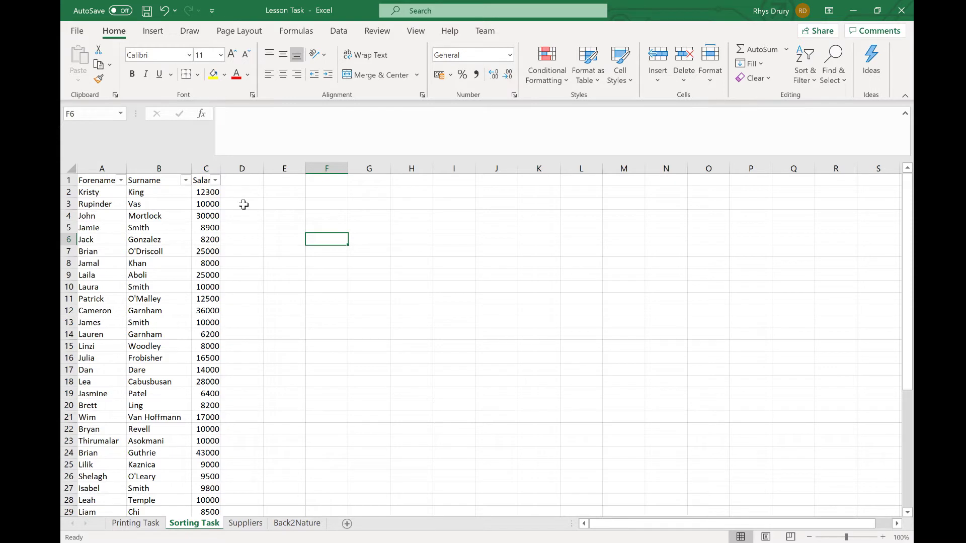
Sort the Salary column from its filter arrow, trying both orders, ending with 43000 at the top.
left_click(215, 181)
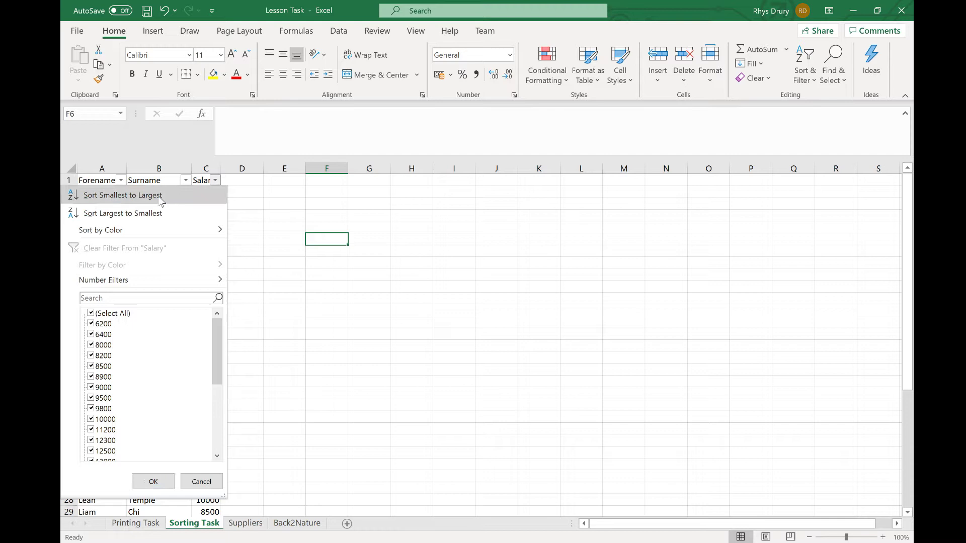
left_click(160, 221)
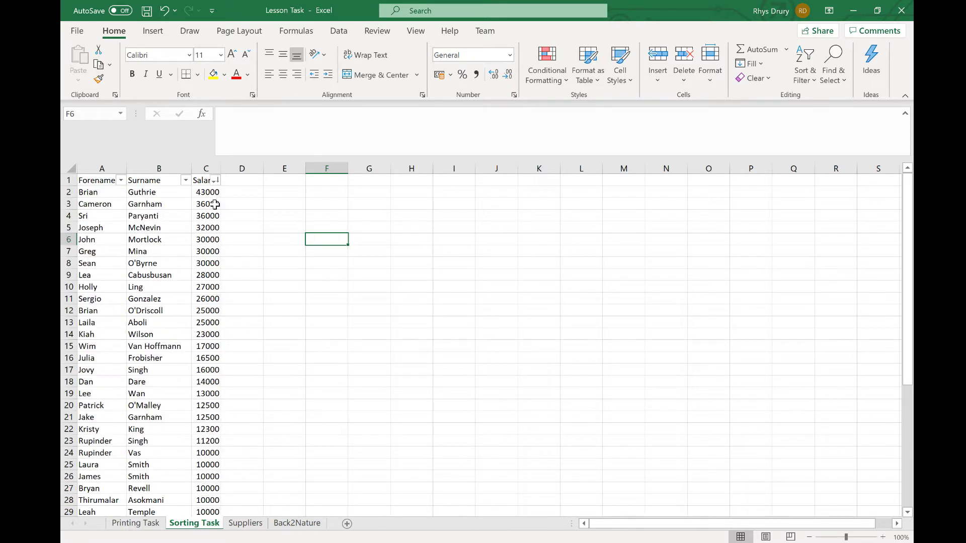
scroll(194, 347, "down", 13)
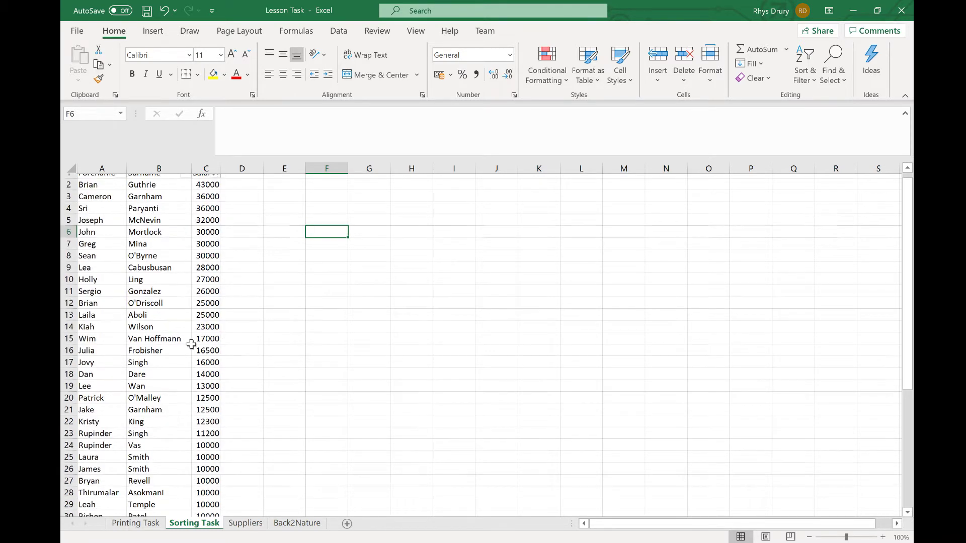
scroll(195, 365, "up", 13)
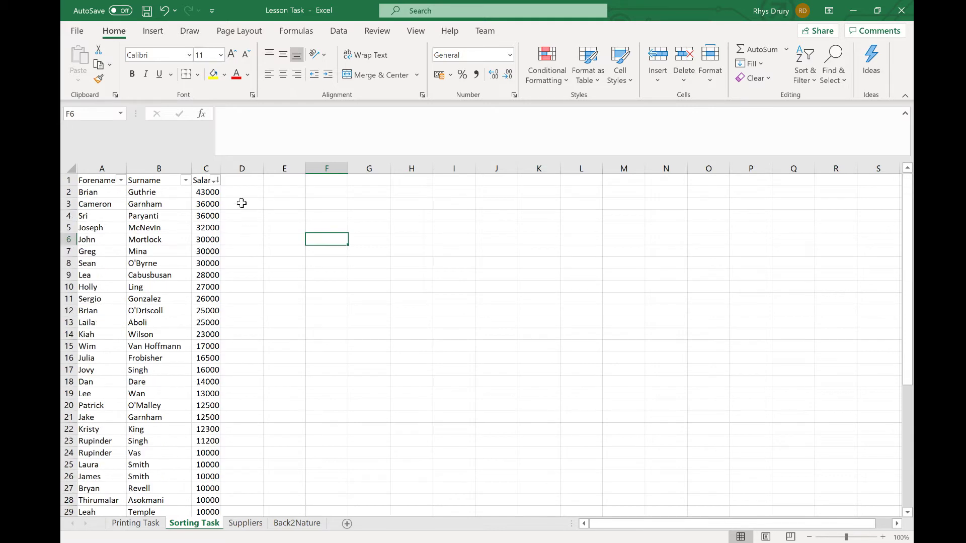
left_click(216, 181)
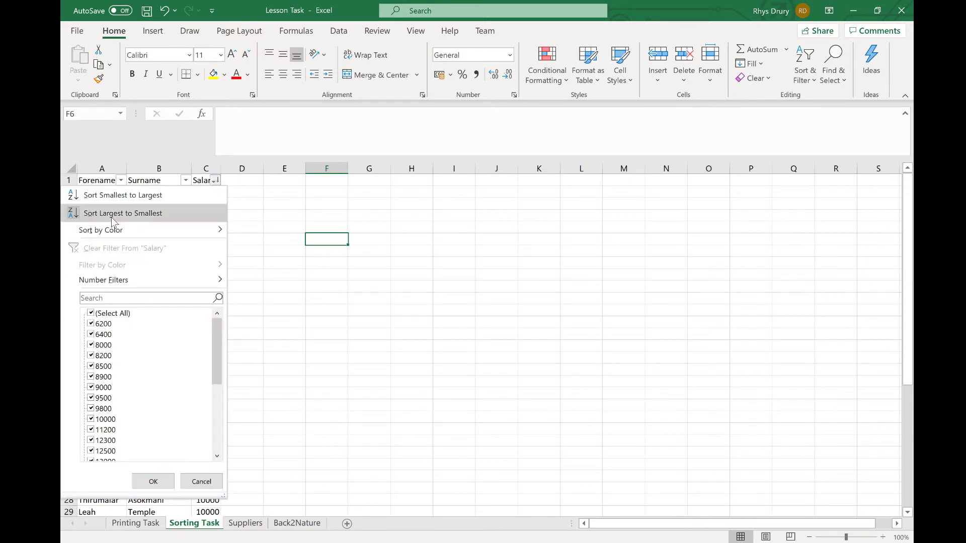
left_click(131, 196)
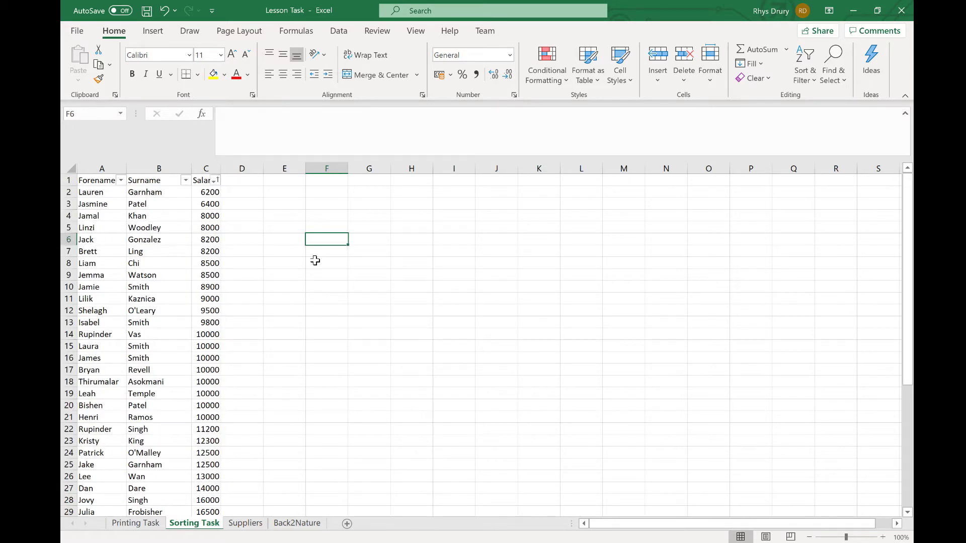
left_click(327, 290)
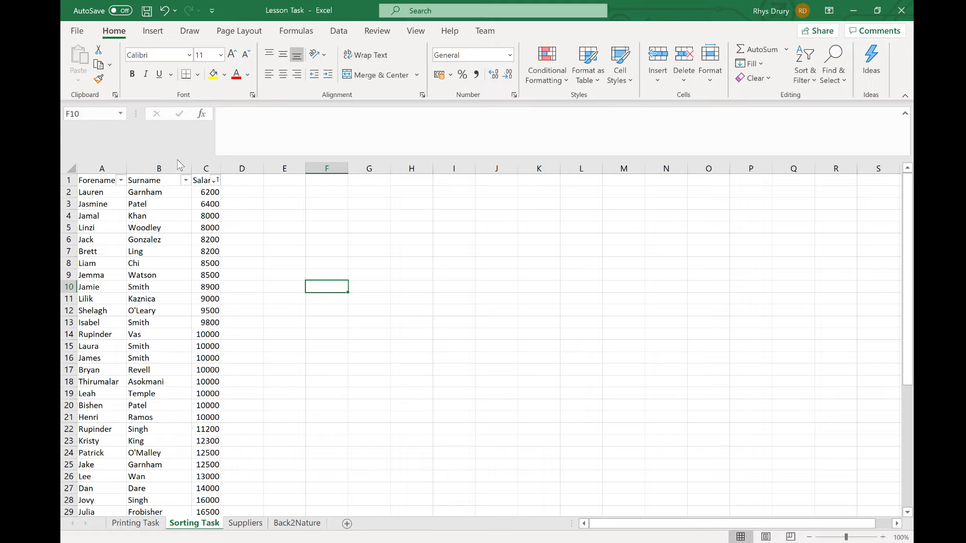
left_click(215, 180)
left_click(151, 212)
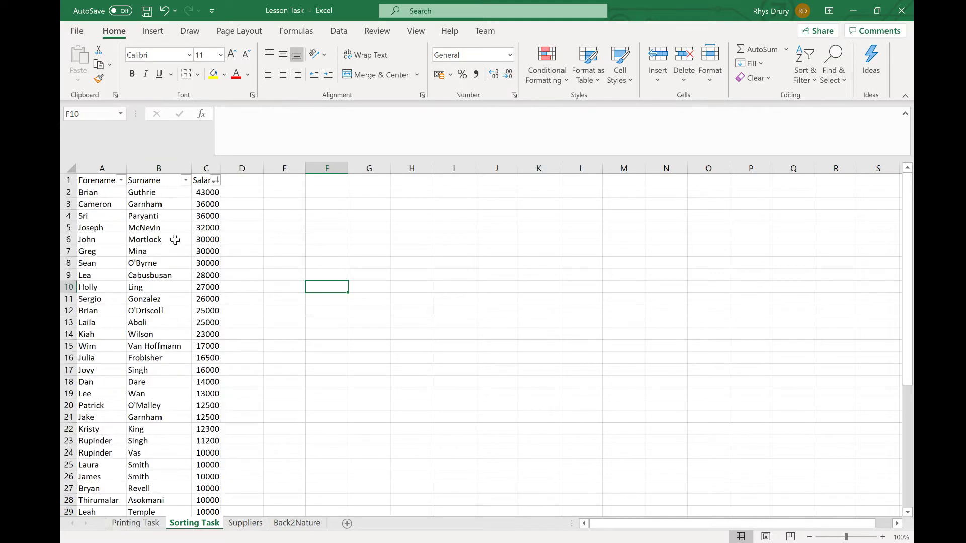
left_click(216, 180)
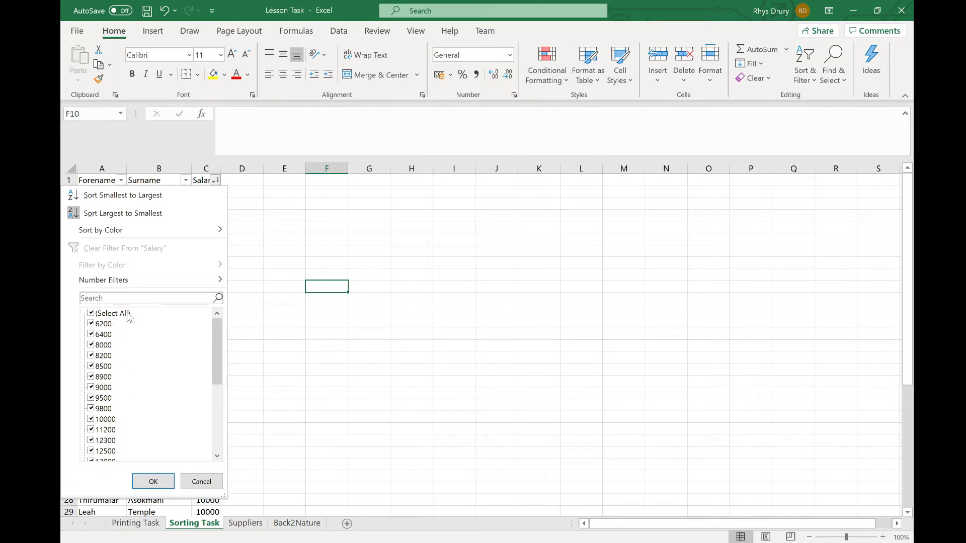
left_click(169, 480)
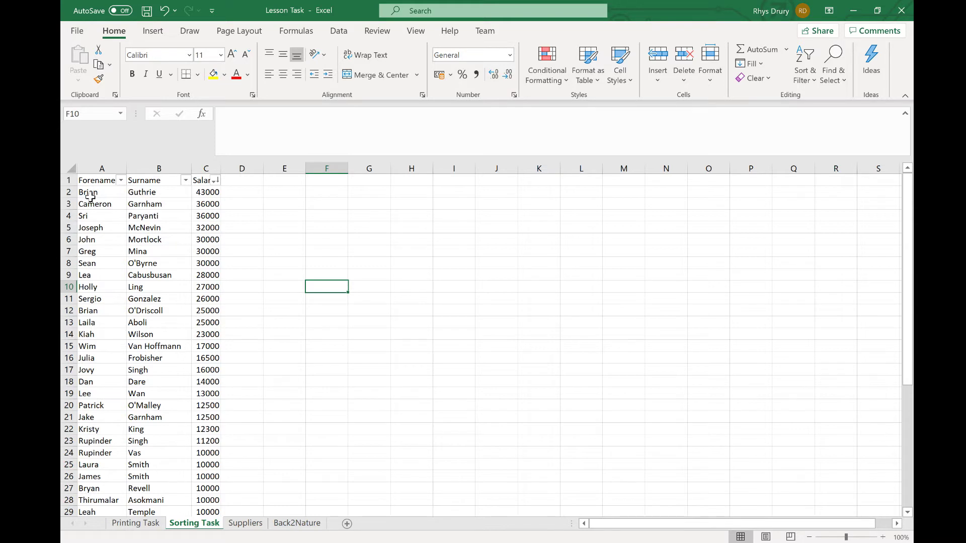
left_click(121, 181)
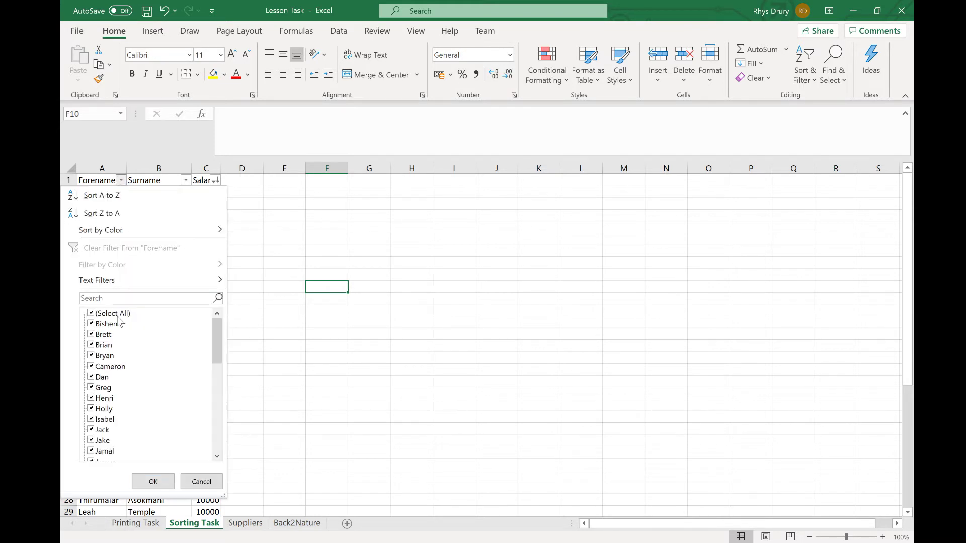
left_click(91, 346)
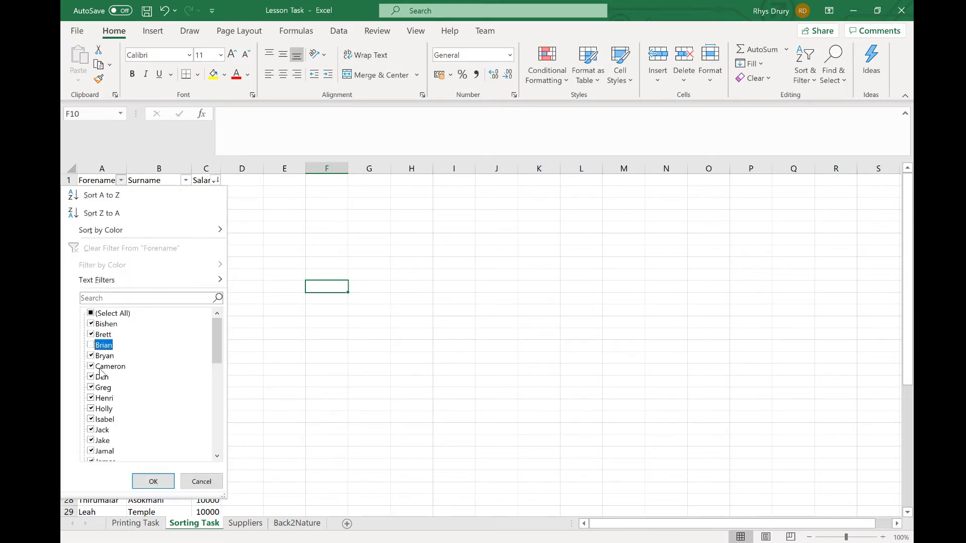
double_click(153, 482)
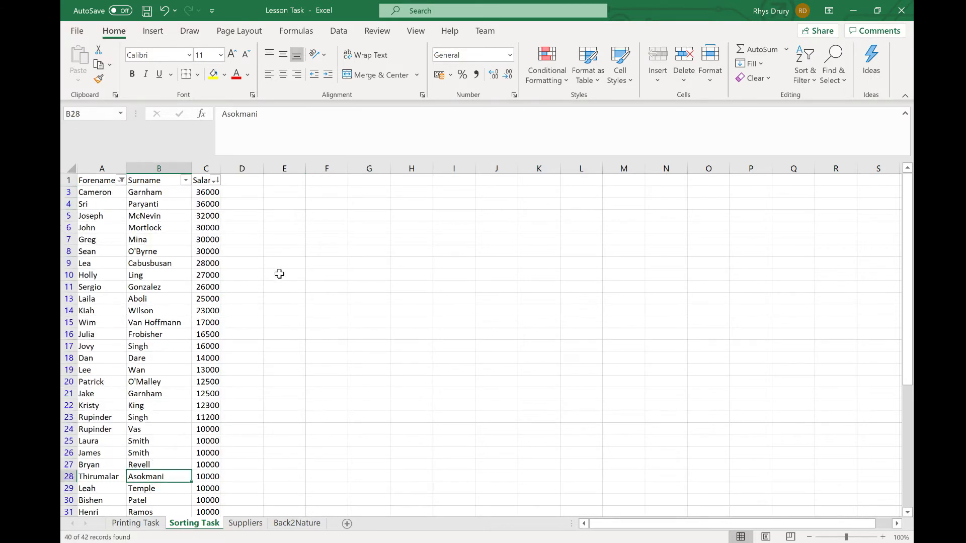
left_click(122, 180)
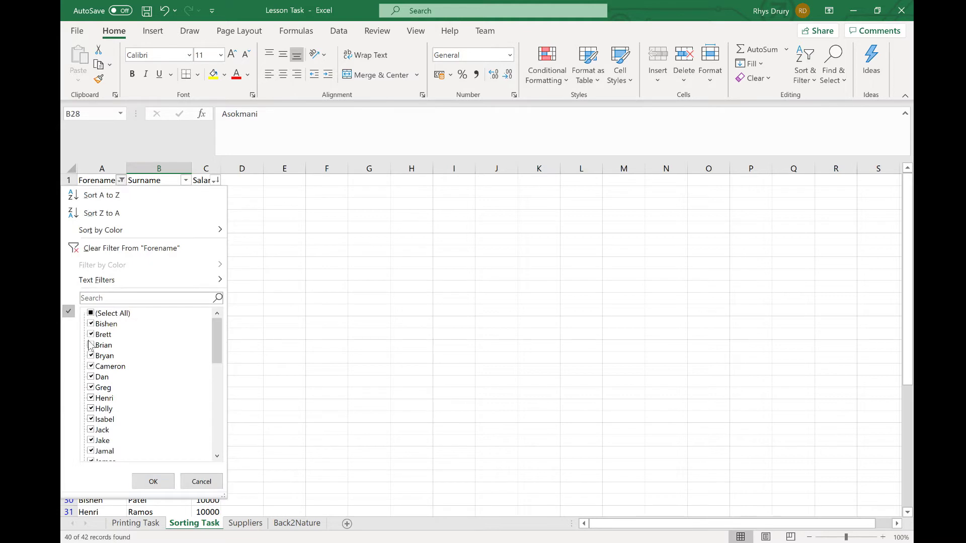
left_click(164, 478)
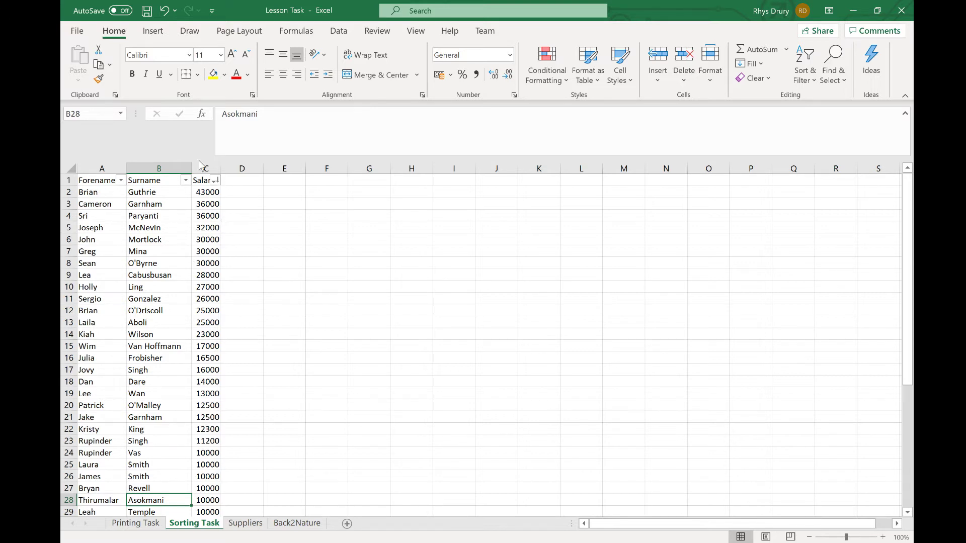
Apply a Top 10 Items number filter on Salary, then undo it.
left_click(216, 180)
mouse_move(143, 282)
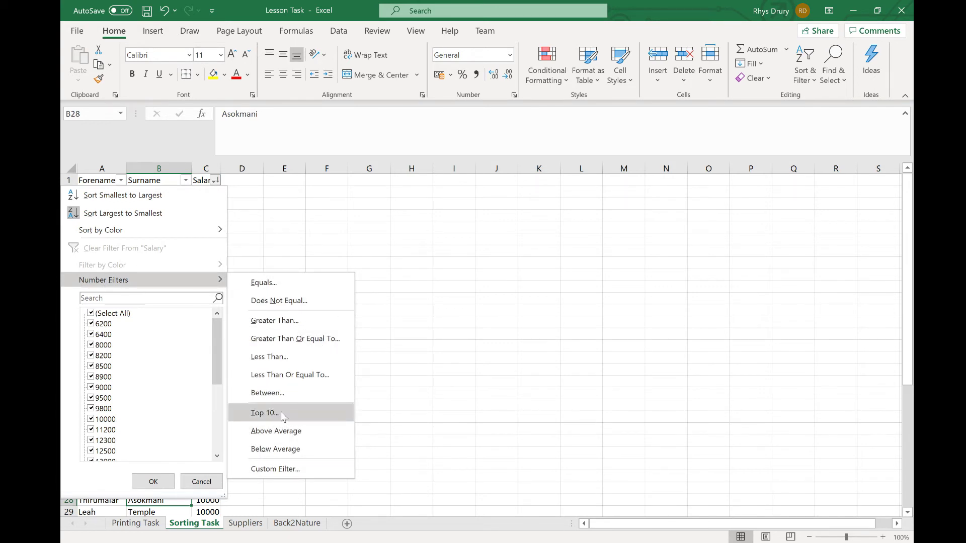
left_click(267, 413)
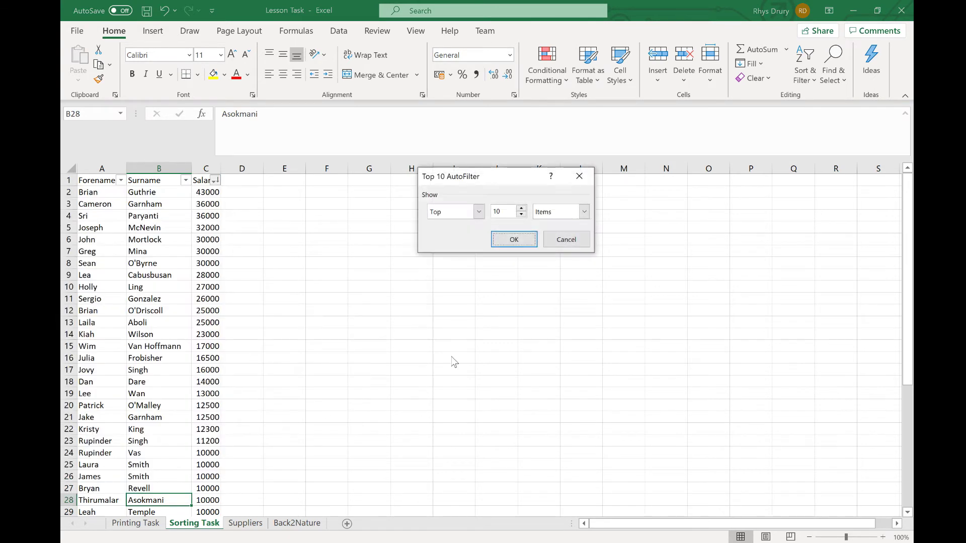
left_click(516, 240)
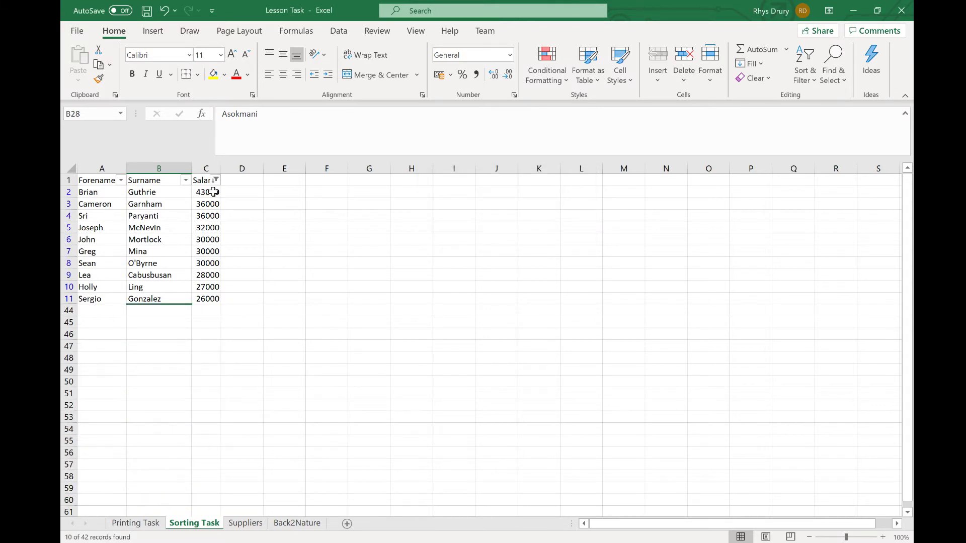
key("ctrl+z")
Filter Salary to values between 30000 and 43000, leaving 7 of 42 records.
left_click(216, 181)
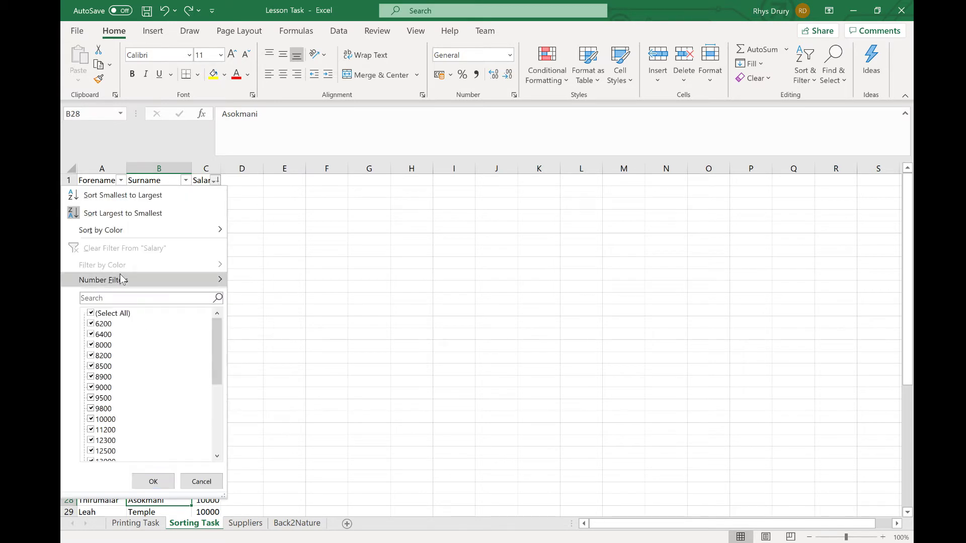
mouse_move(123, 279)
left_click(274, 393)
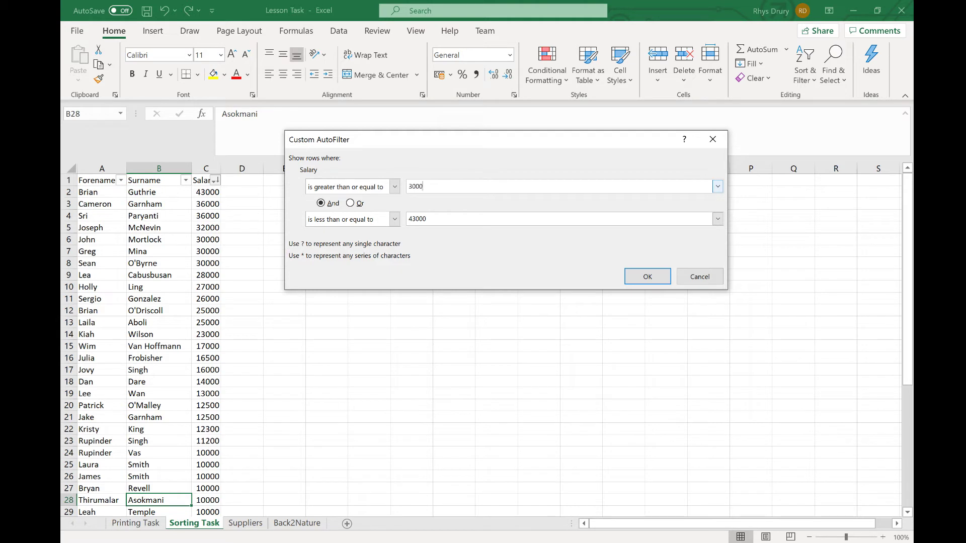
left_click(648, 277)
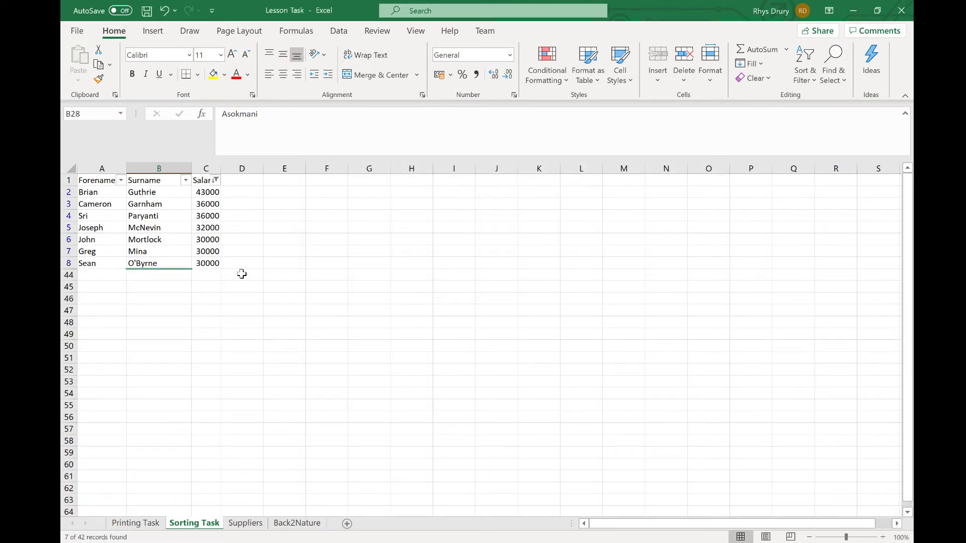
left_click(309, 337)
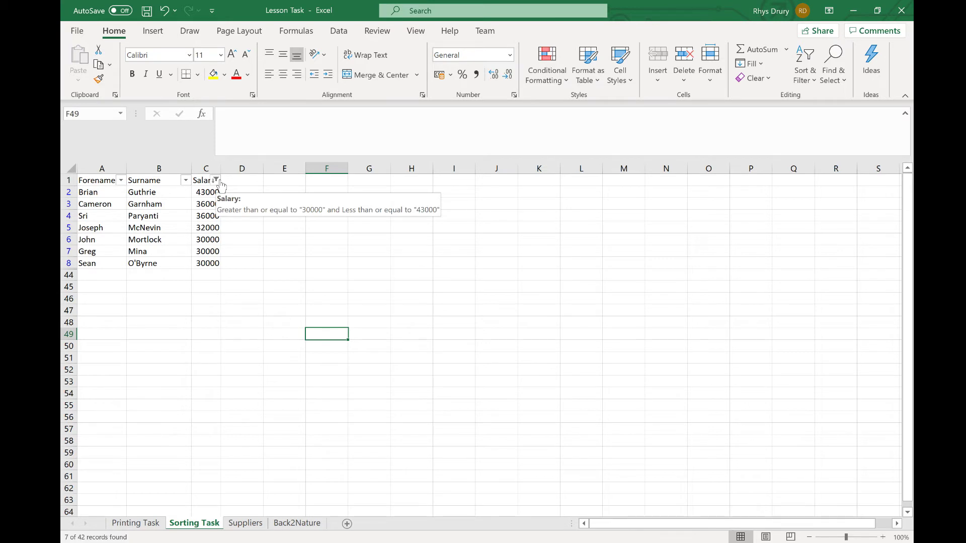
Set print options to Fit Sheet on One Page and Print Selection.
left_click(151, 285)
key("ctrl+p")
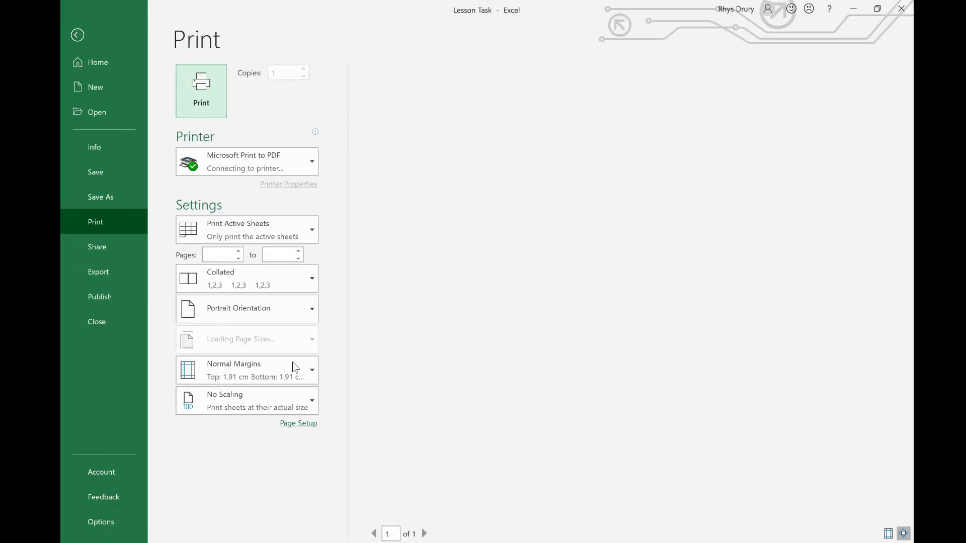
left_click(242, 401)
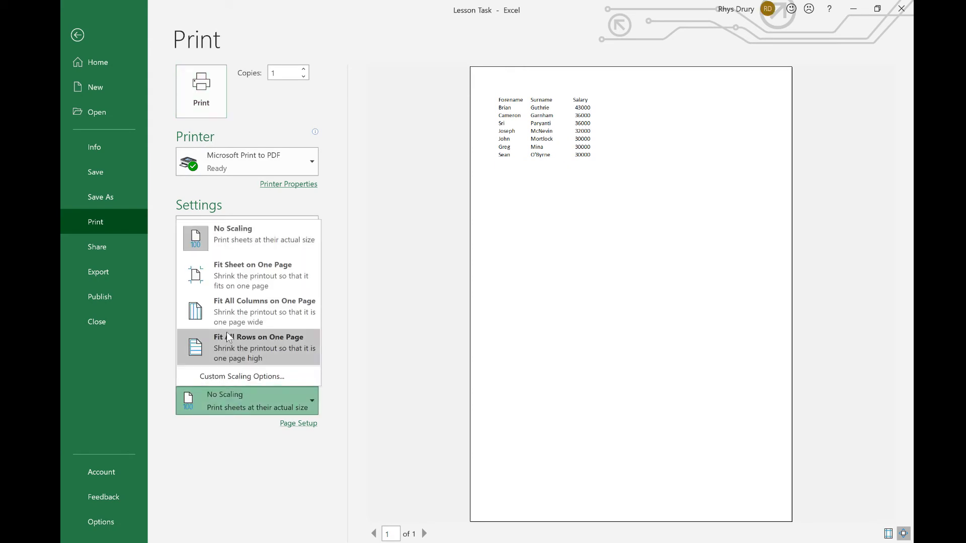
left_click(258, 279)
left_click(225, 222)
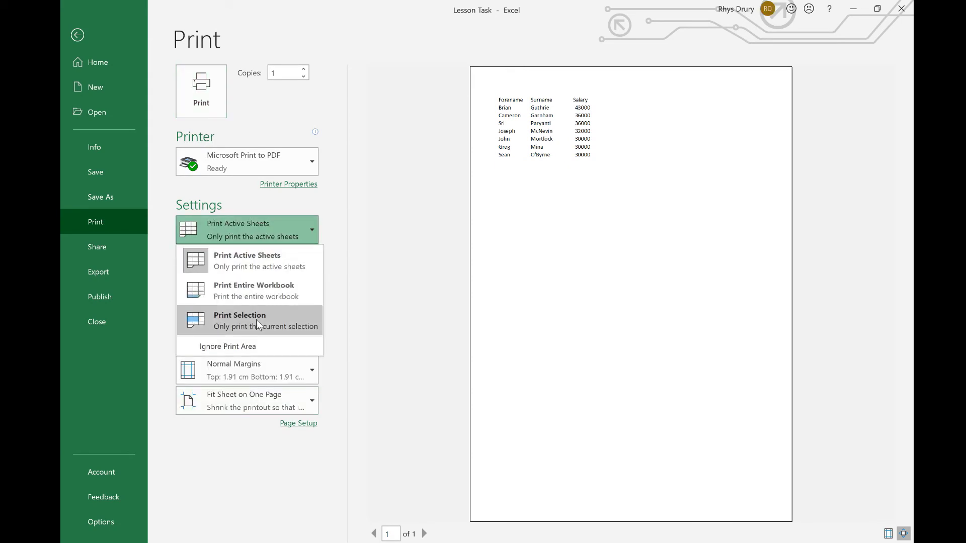
left_click(258, 319)
key("Escape")
Select A1:C8 and set the printed page to Landscape Orientation.
left_click_drag(113, 182, 216, 268)
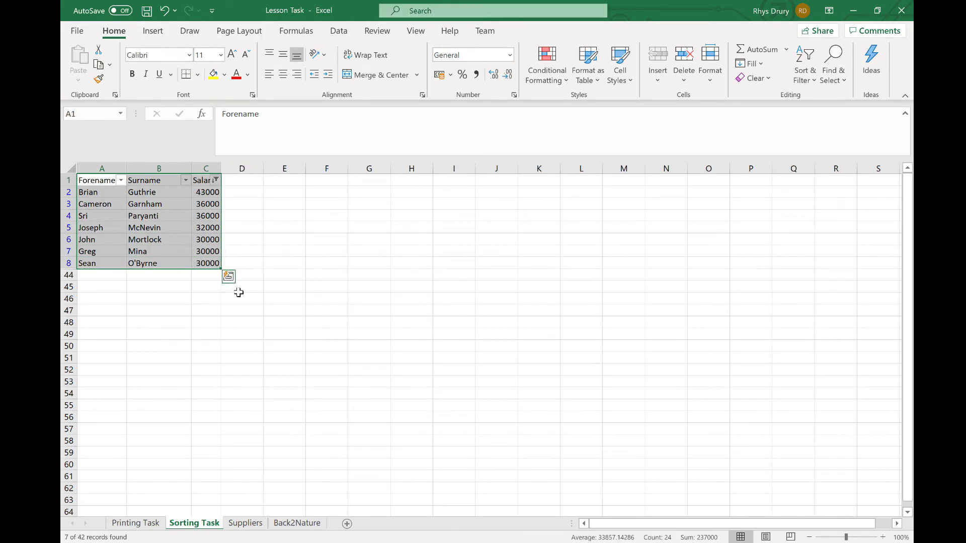
key("ctrl+p")
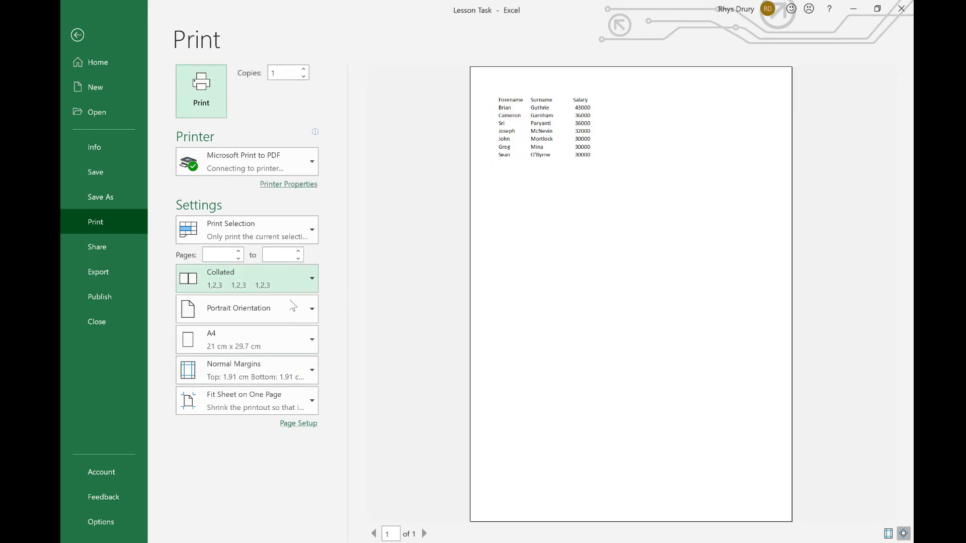
left_click(272, 320)
left_click(245, 367)
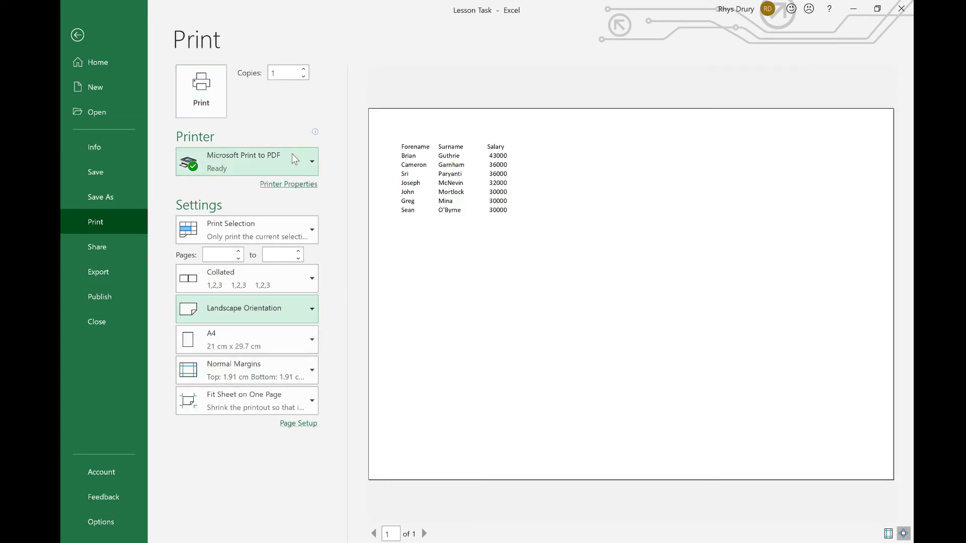
key("Escape")
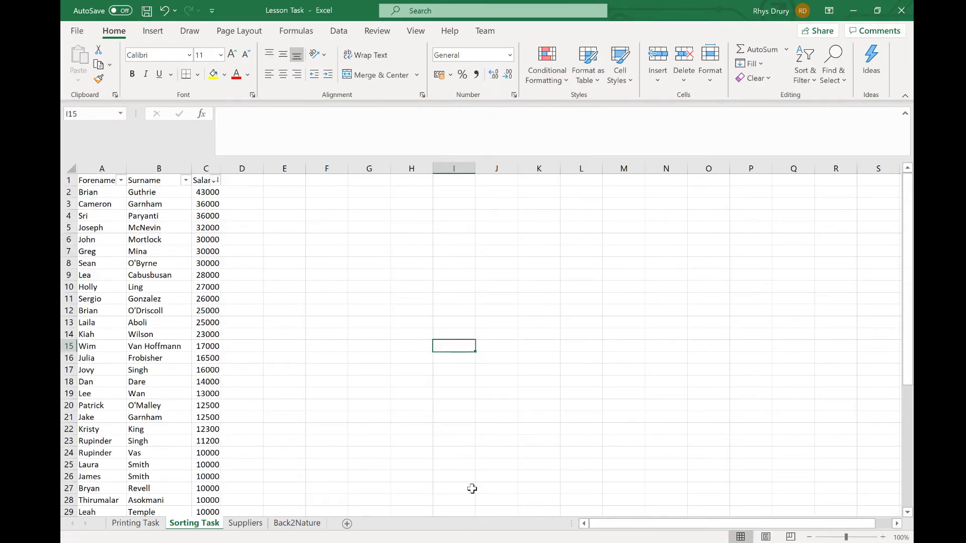
Build a Custom Sort on the expanded range: Salary largest to smallest, then Surname on cell values.
left_click_drag(103, 184, 206, 183)
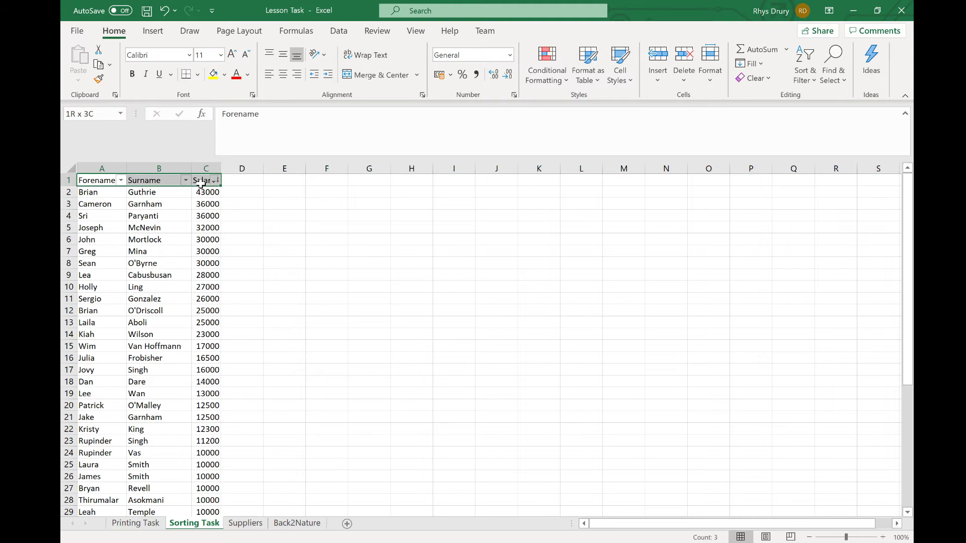
left_click(801, 83)
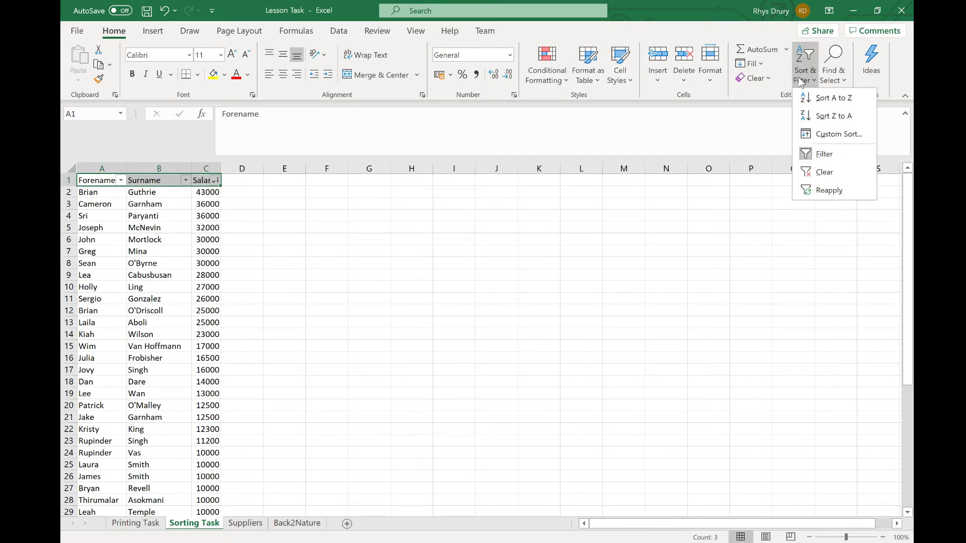
left_click(831, 134)
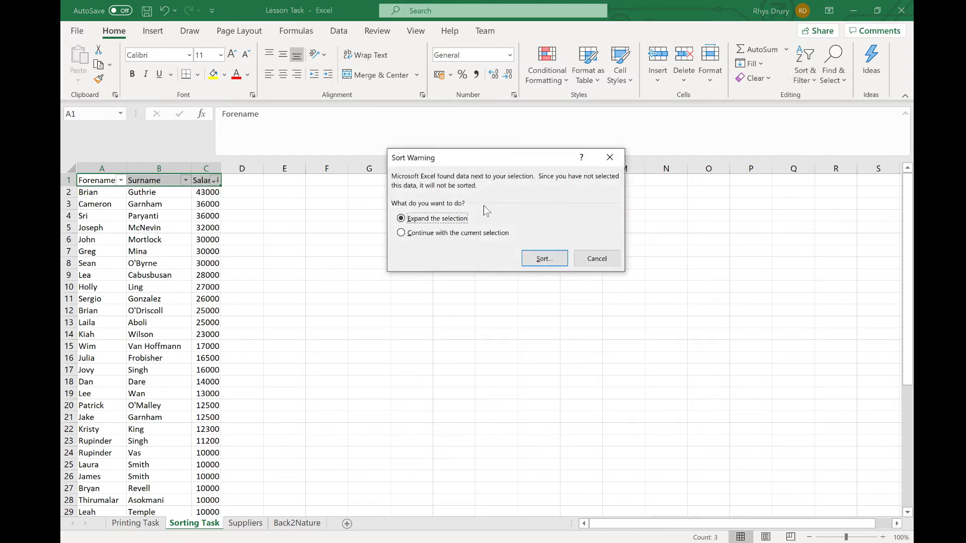
left_click(543, 258)
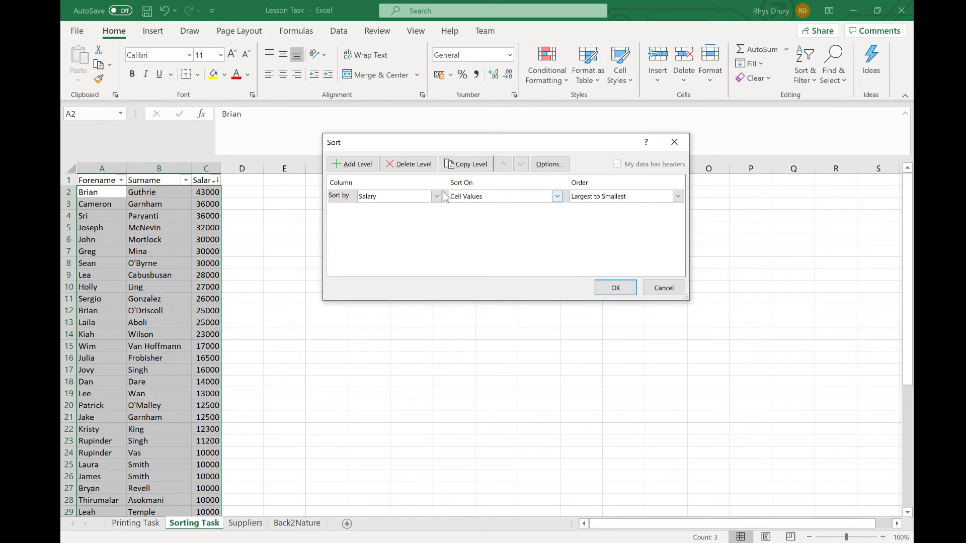
left_click(361, 166)
left_click(437, 210)
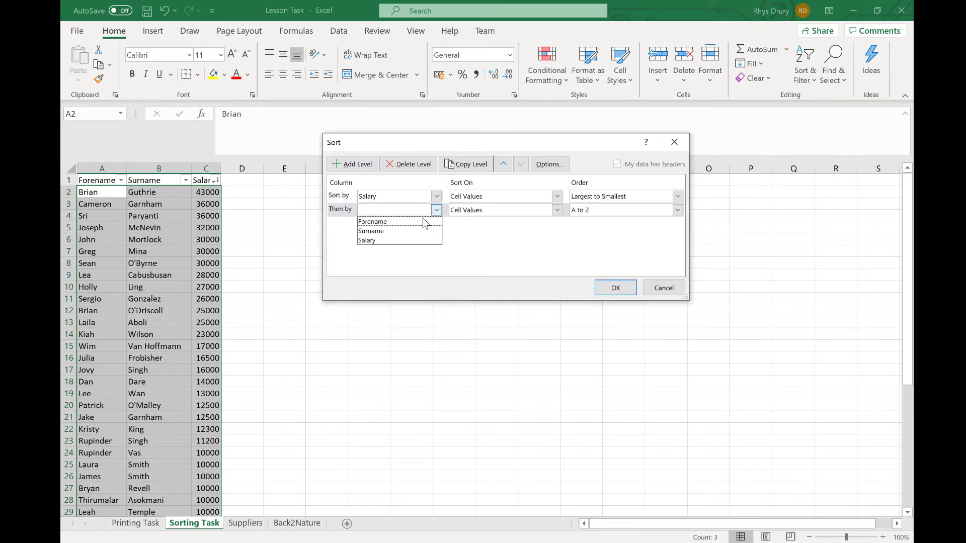
left_click(407, 232)
left_click(493, 208)
left_click(556, 220)
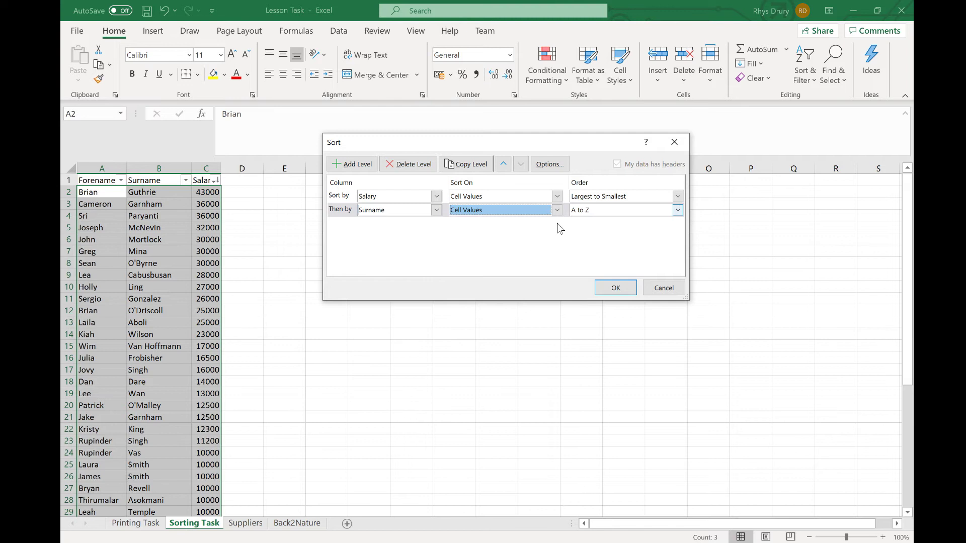
Apply the salary-then-surname sort and check tied salaries list surnames alphabetically.
left_click(615, 289)
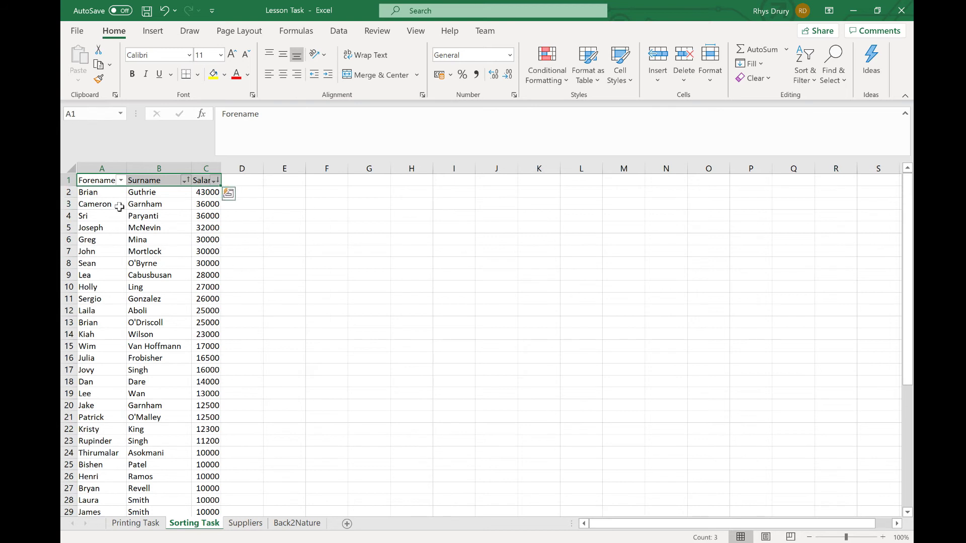
left_click_drag(106, 204, 206, 218)
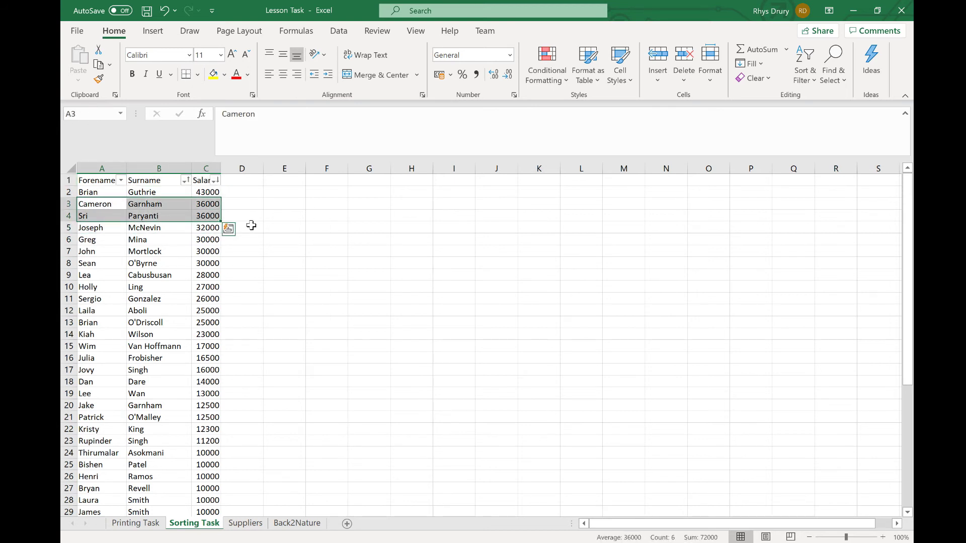
left_click(149, 205)
left_click_drag(148, 205, 167, 251)
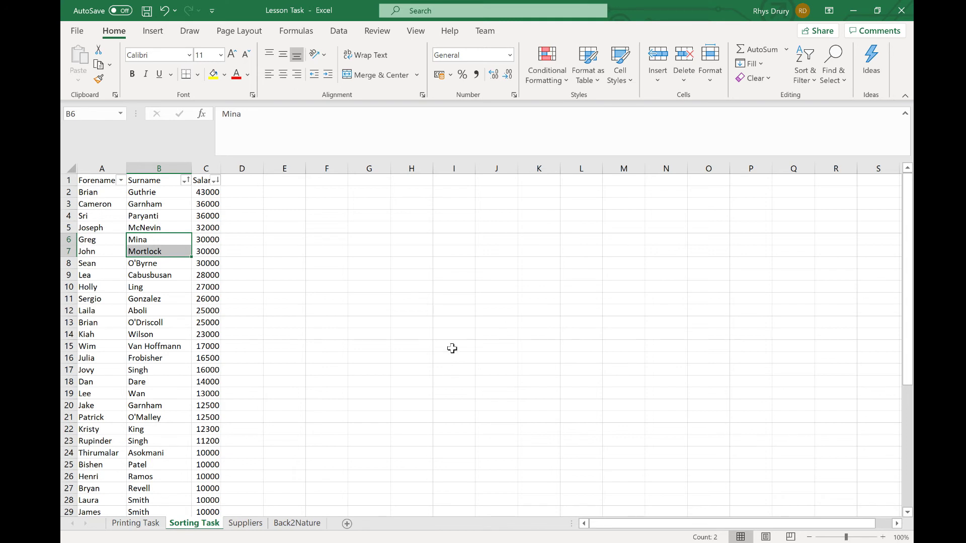
On the Suppliers sheet, add filter arrows to the header row A23:H23.
left_click(251, 524)
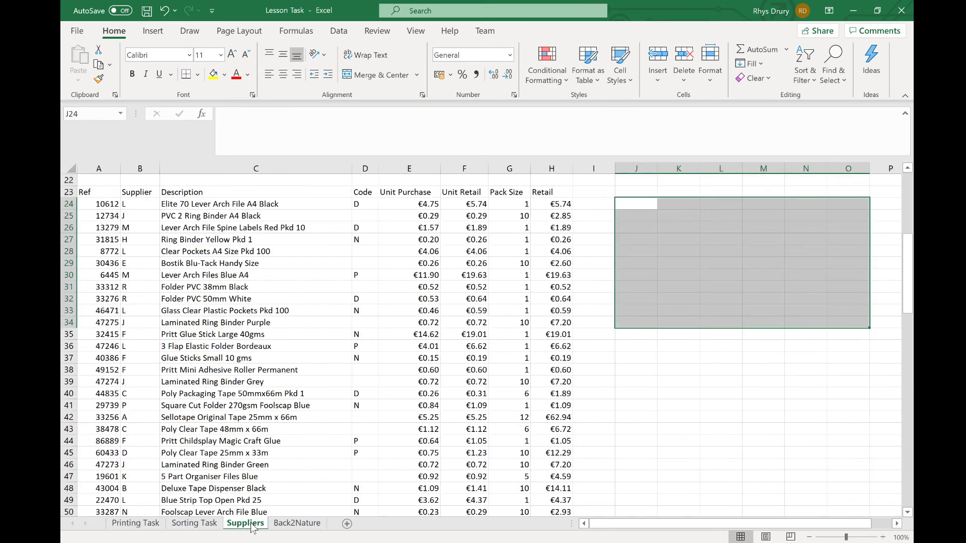
left_click(114, 193)
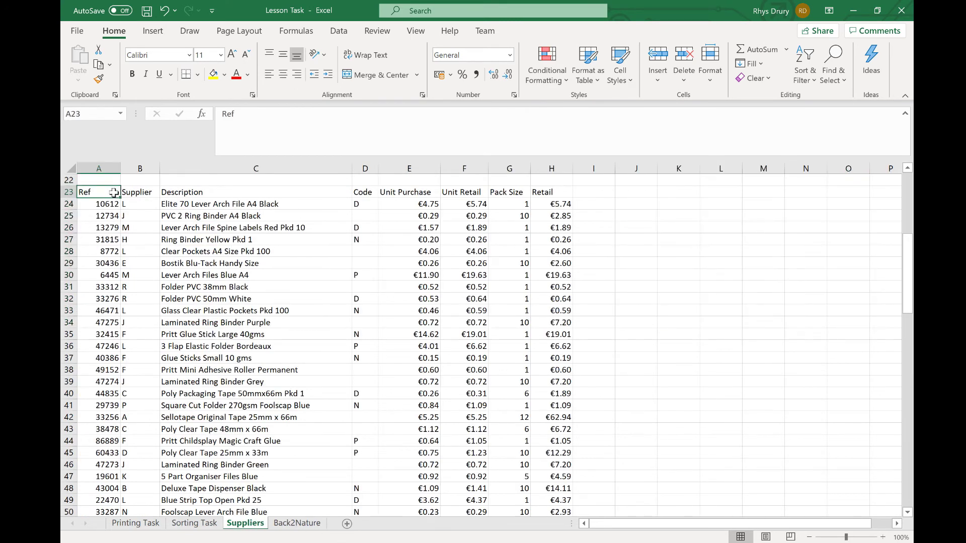
left_click_drag(114, 193, 564, 192)
left_click(805, 70)
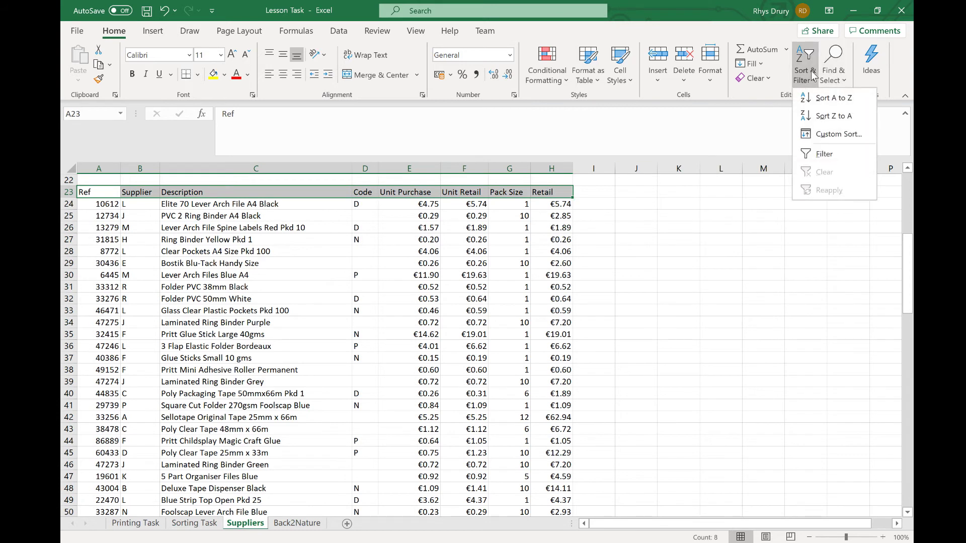
left_click(849, 154)
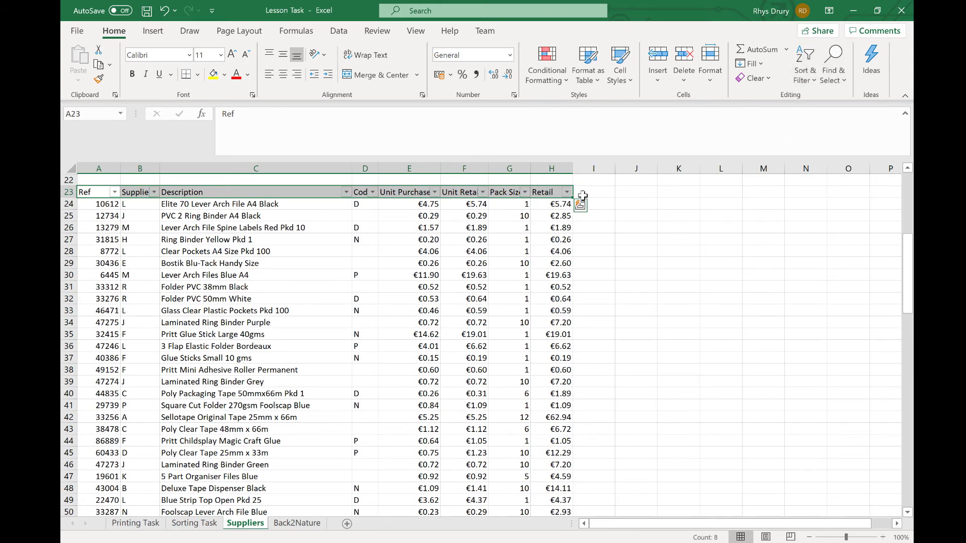
Custom-sort the whole table by Supplier, then by Pack Size smallest to largest.
left_click(810, 75)
left_click(828, 130)
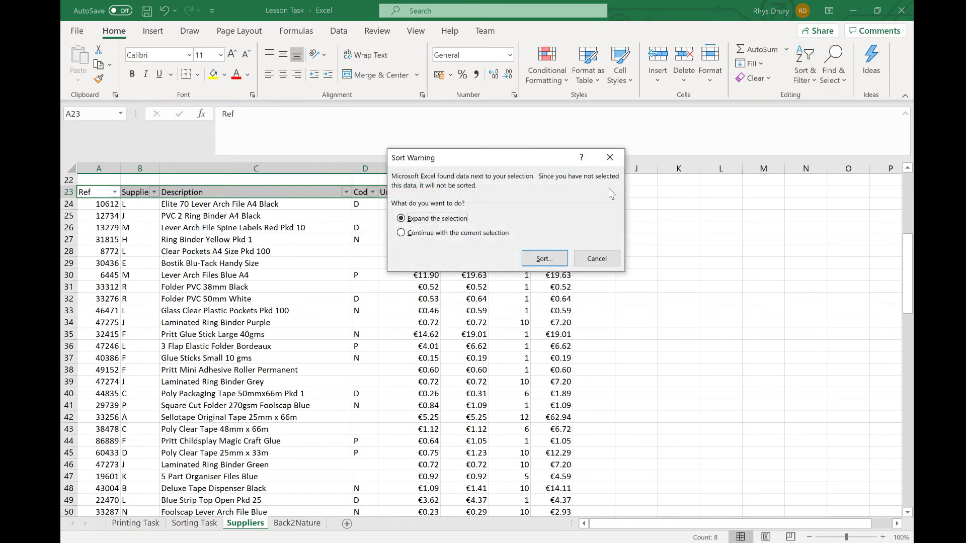
left_click(554, 261)
left_click(417, 201)
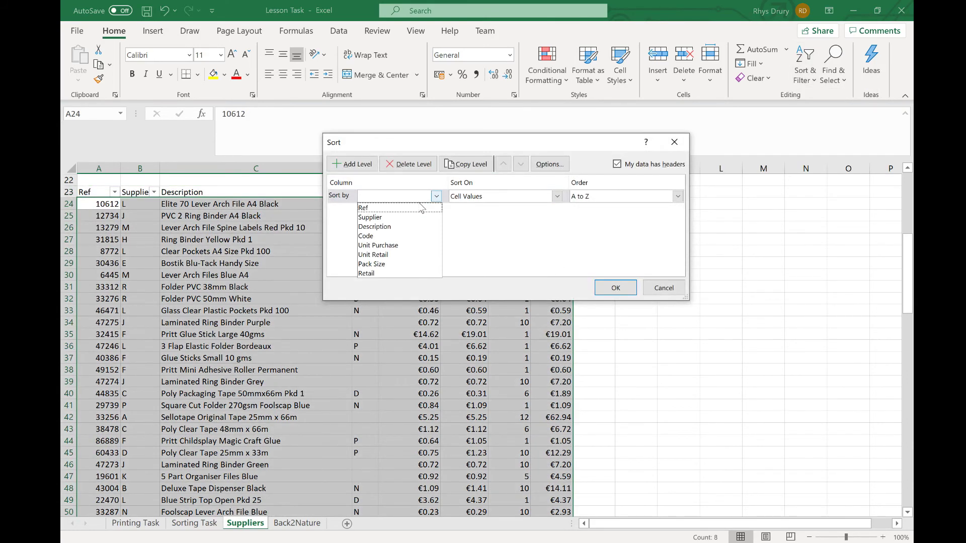
left_click(399, 217)
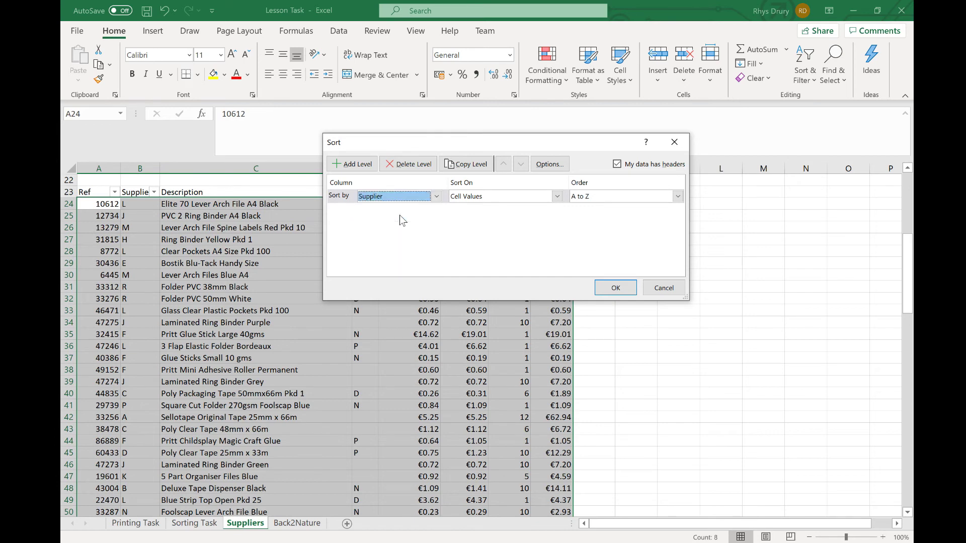
left_click(351, 164)
left_click(403, 210)
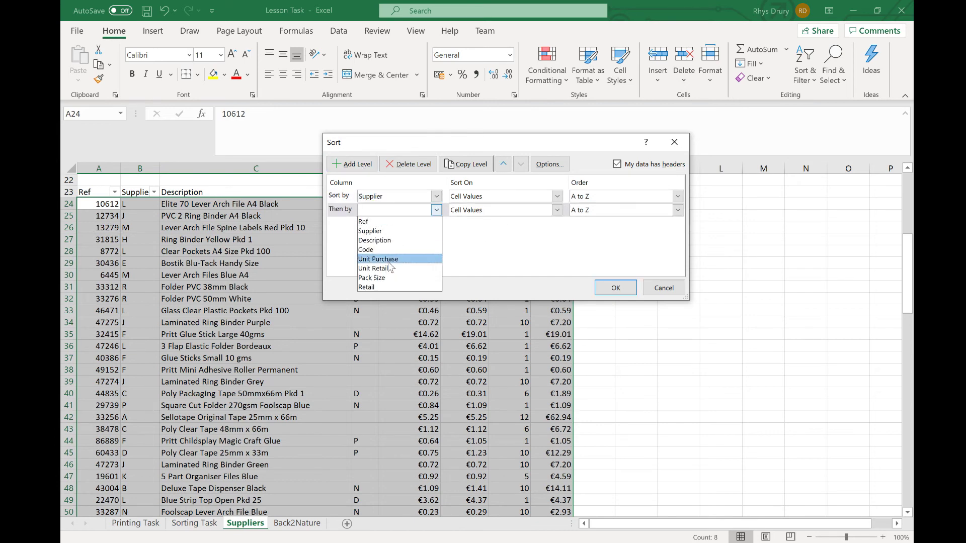
left_click(372, 278)
left_click(622, 288)
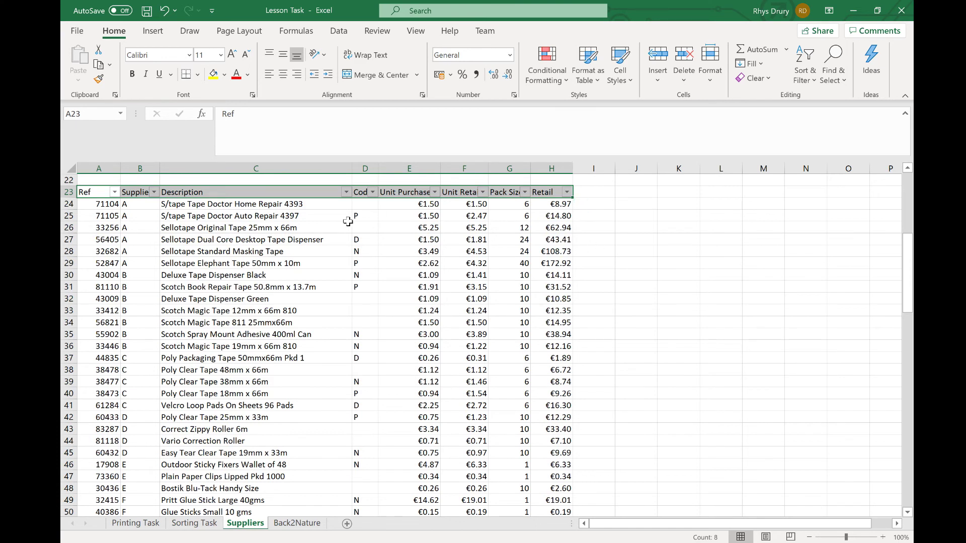
Filter the Code column to D only by unticking P, N and (Blanks), showing 17 of 93.
left_click(372, 192)
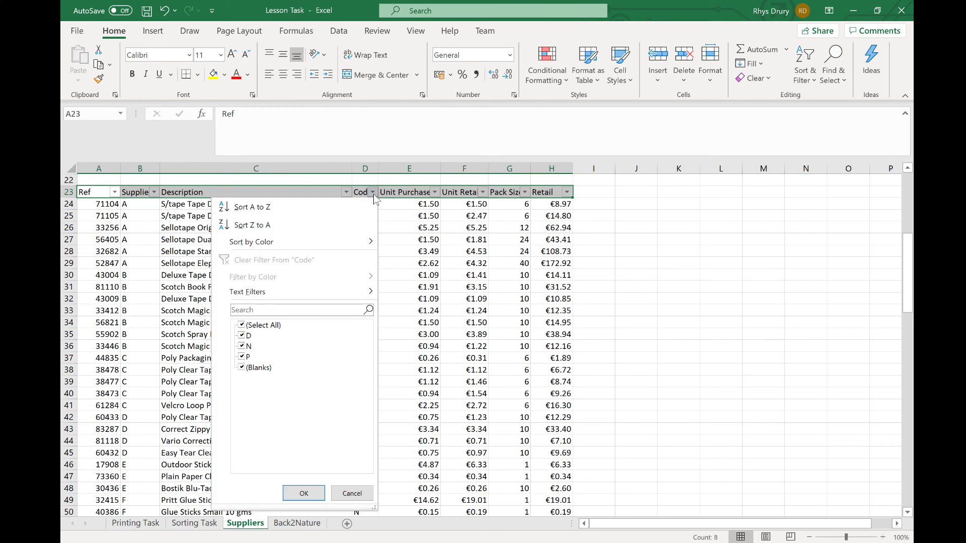
left_click(242, 357)
left_click(242, 356)
left_click(241, 346)
left_click(304, 493)
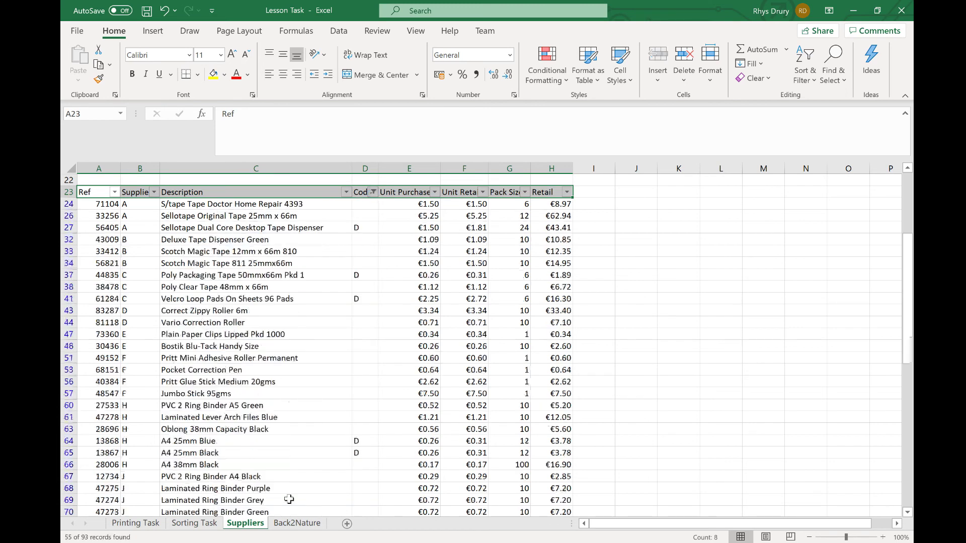
left_click(375, 195)
left_click(243, 369)
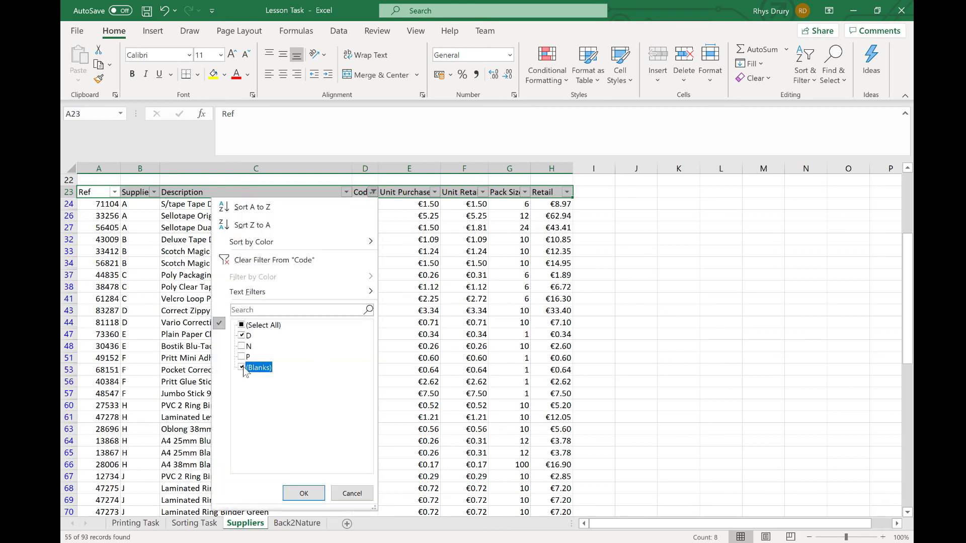
left_click(304, 493)
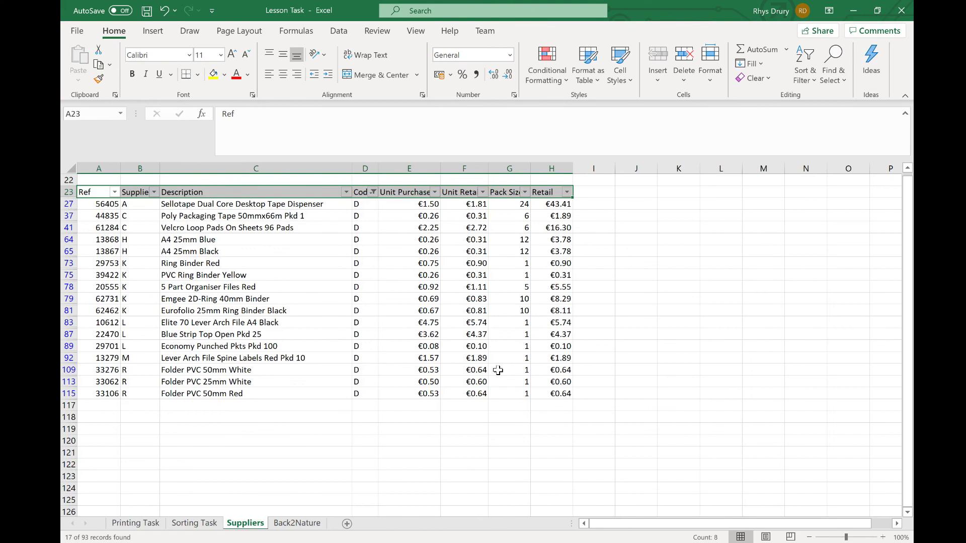